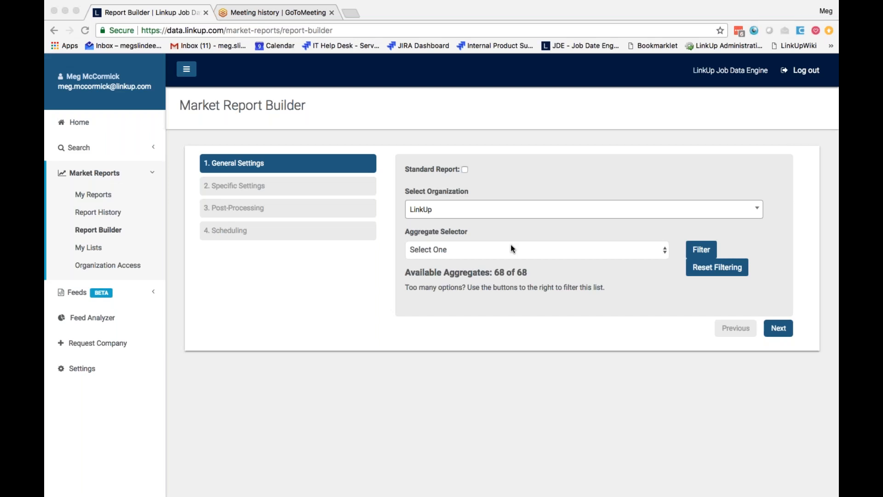
# - Switch to the Boston_NAICS_2Digit_Monthly_UA workbook in Excel and examine the layout of its Boston, New York and Chicago sheets
pyautogui.moveTo(45, 3)
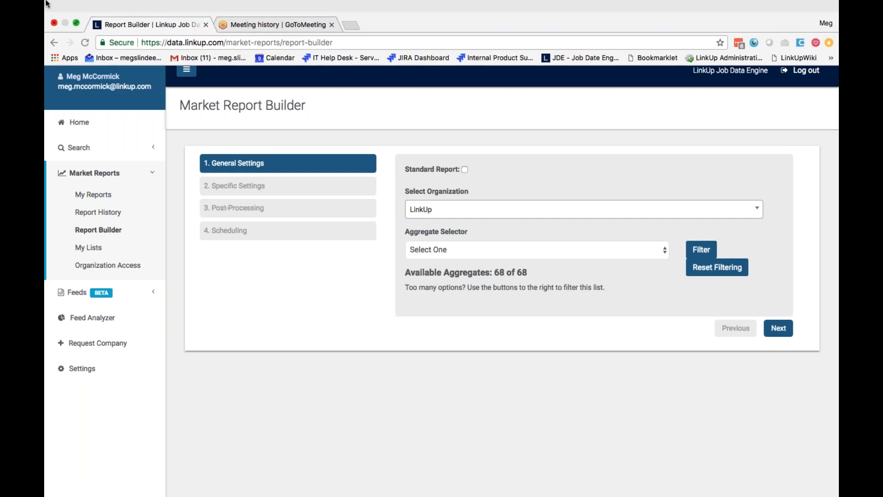
pyautogui.click(76, 23)
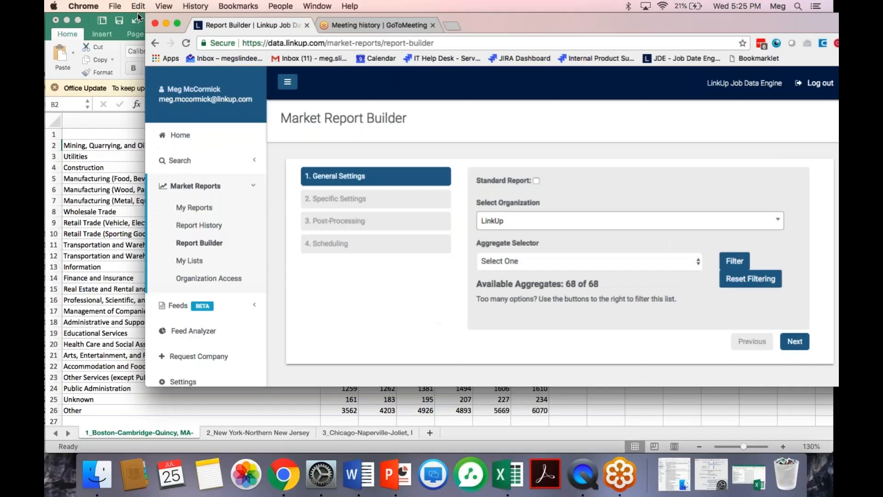
pyautogui.click(138, 17)
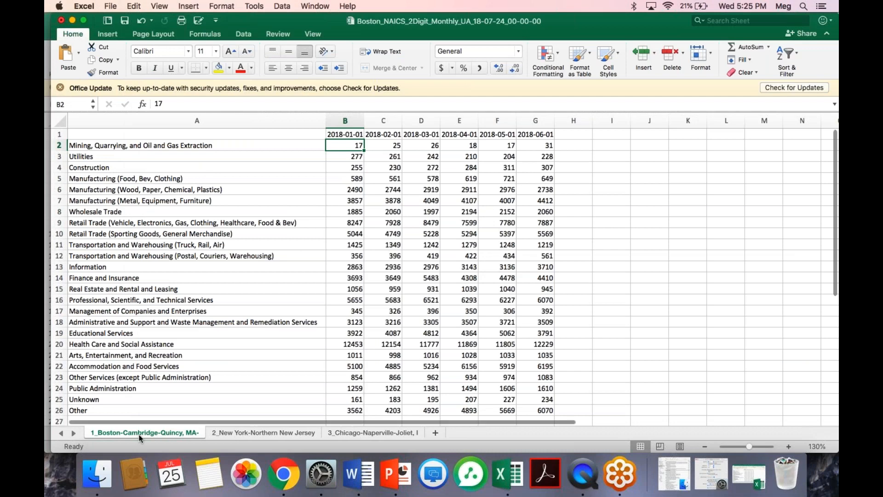
pyautogui.click(275, 432)
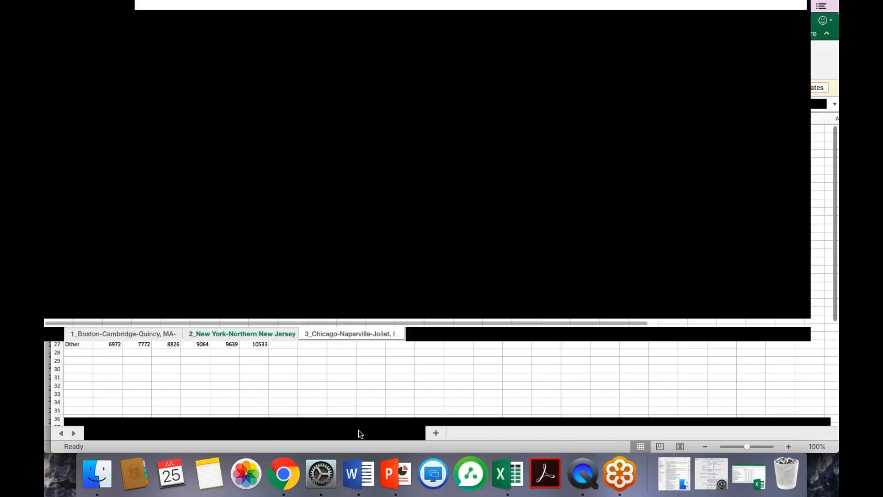
pyautogui.click(357, 429)
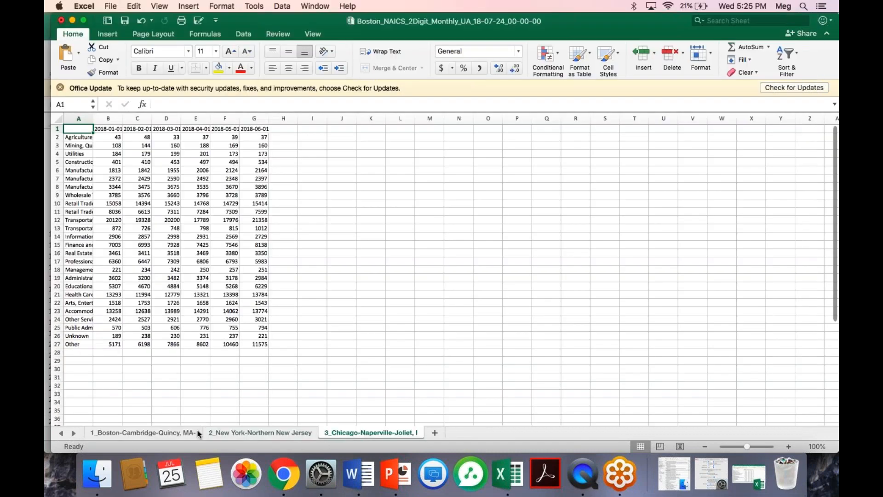
pyautogui.click(146, 430)
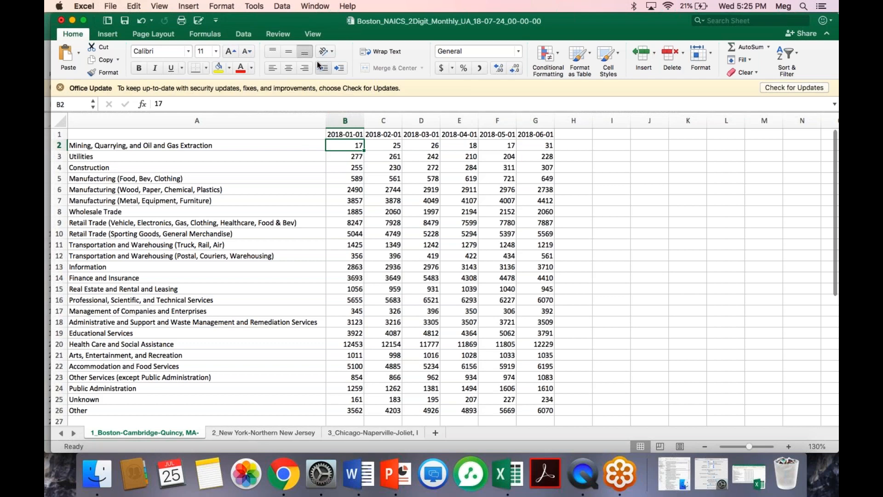
pyautogui.click(256, 432)
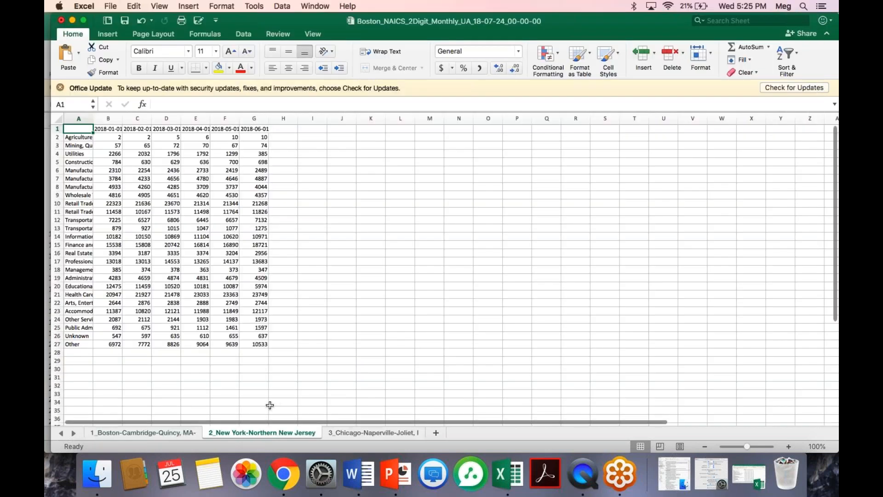
pyautogui.click(164, 433)
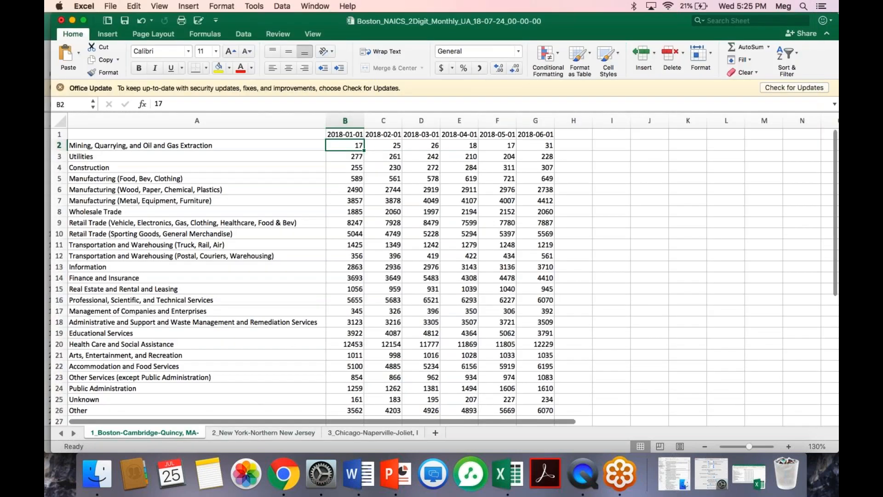
# - Switch back to the report builder in Chrome and filter the aggregate list to MSA as the primary dimension
pyautogui.click(282, 476)
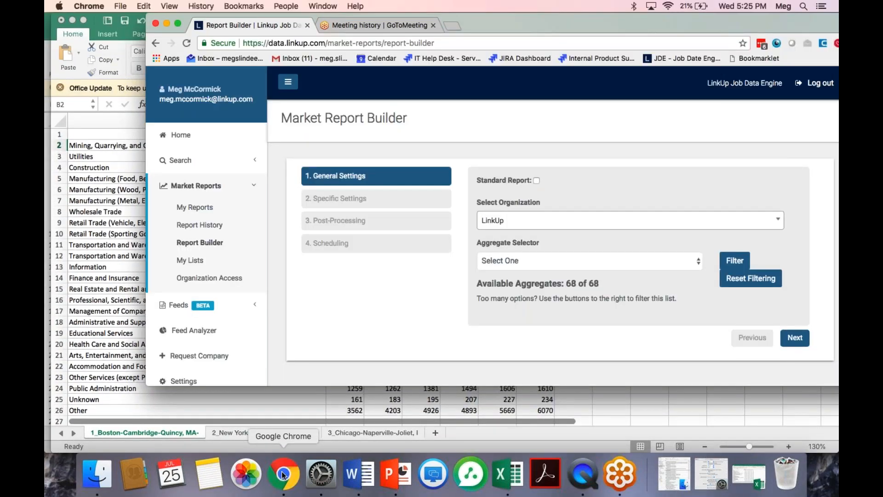
pyautogui.click(178, 23)
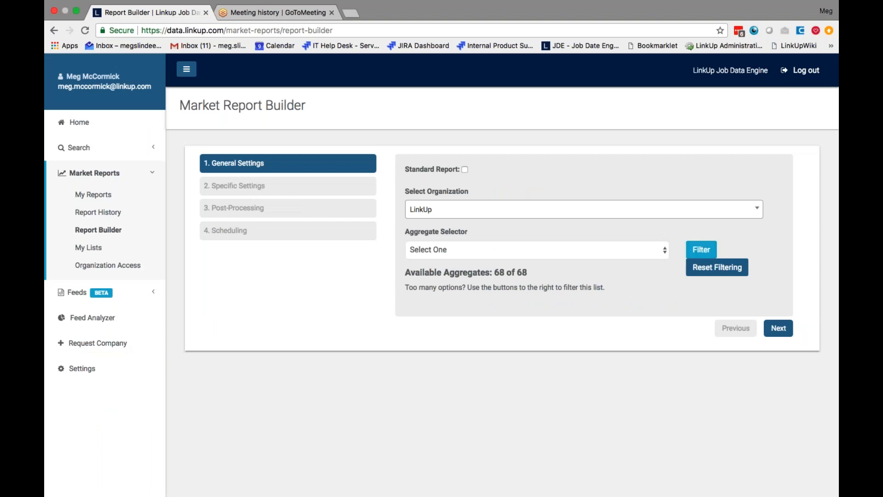
pyautogui.click(698, 247)
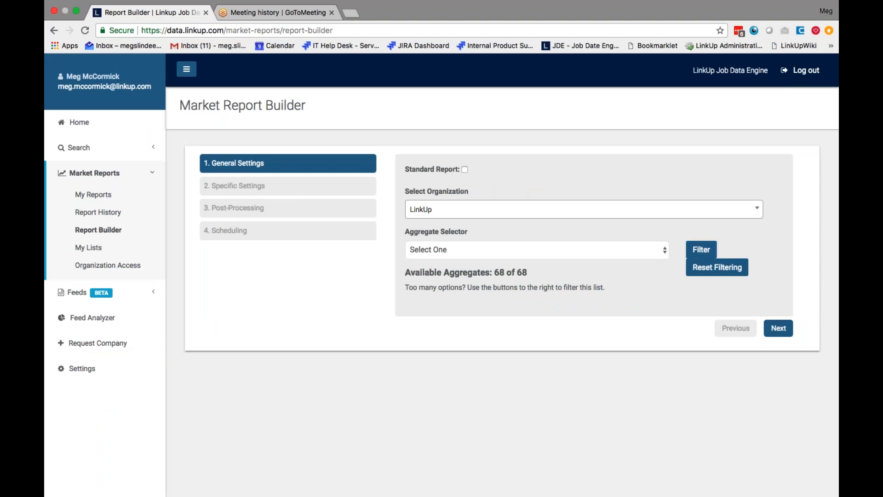
pyautogui.click(697, 250)
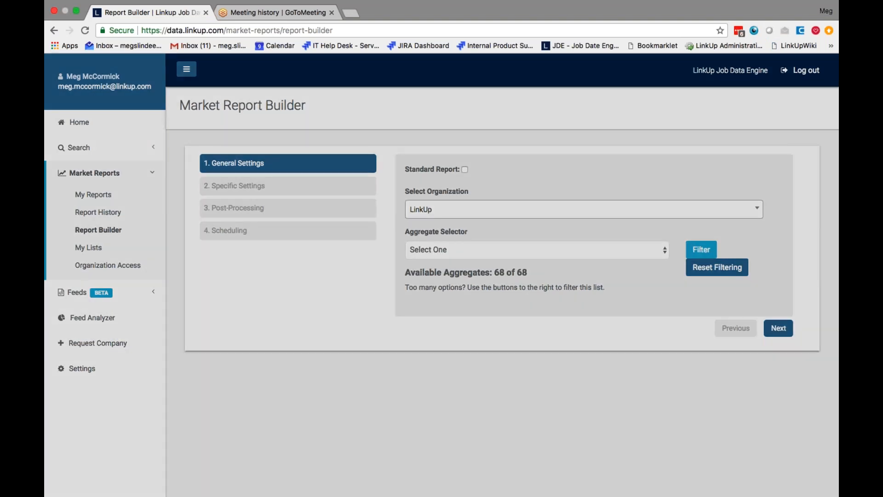
pyautogui.click(366, 158)
pyautogui.click(370, 159)
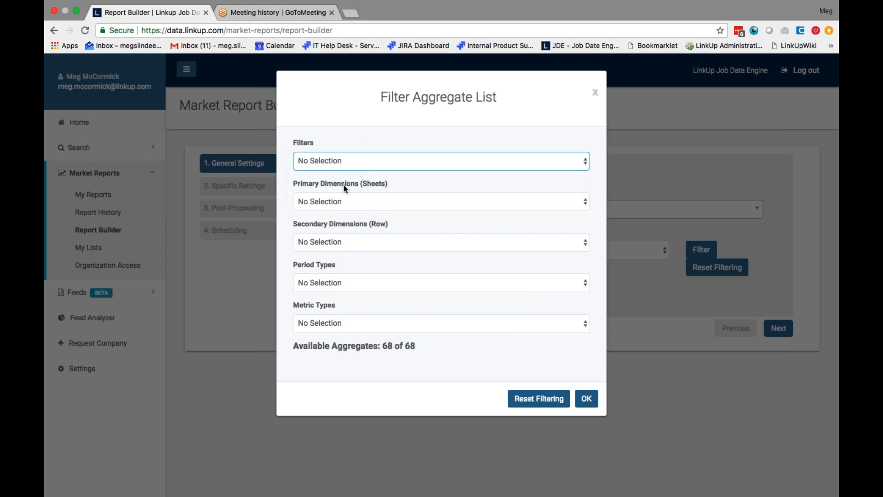
pyautogui.click(375, 199)
pyautogui.click(346, 240)
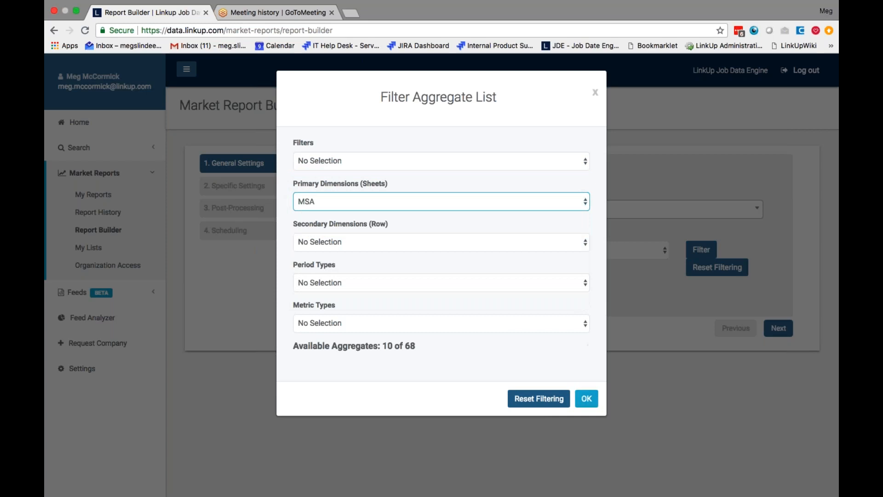
pyautogui.click(583, 400)
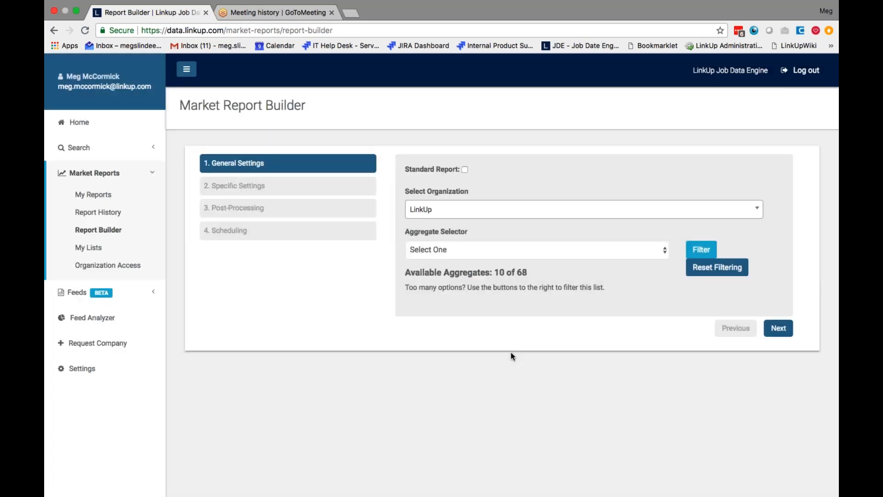
# - Choose the aggregate "Standard (US only) - MSA - NAICS 2-Digit - Monthly - Unique Active Job Count"
pyautogui.click(510, 250)
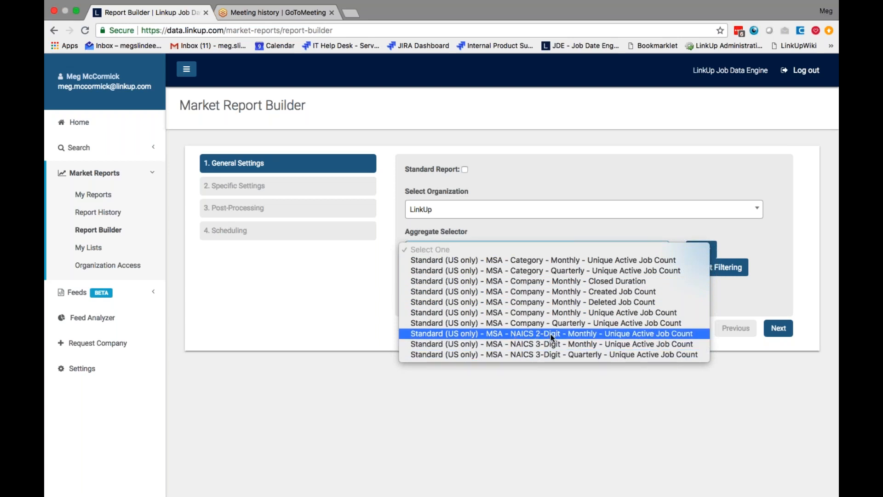
pyautogui.click(639, 334)
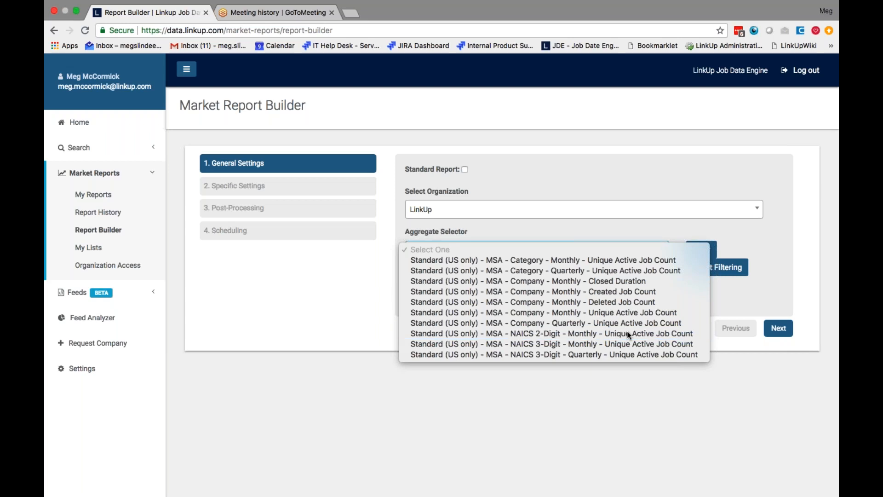
# - Name the report "BostonMSA_NAICS2DIgit_Monthly_UA_July"
pyautogui.scroll(-1, 606, 355)
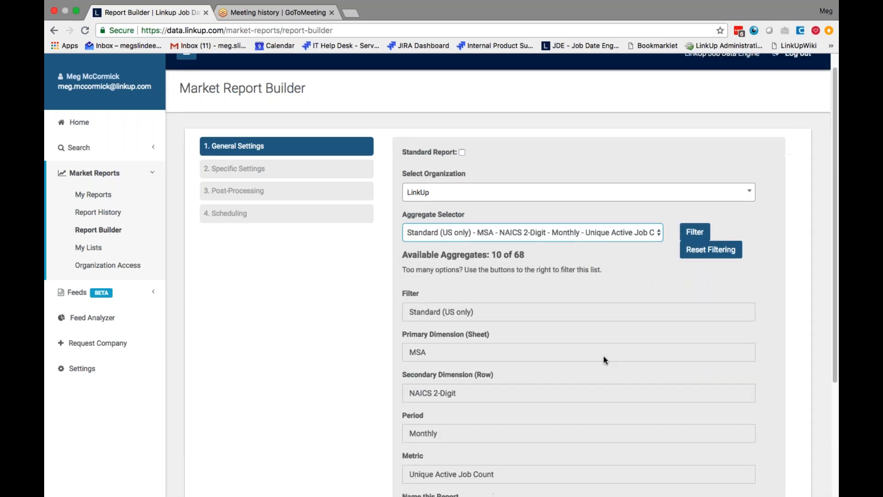
pyautogui.scroll(-1, 604, 357)
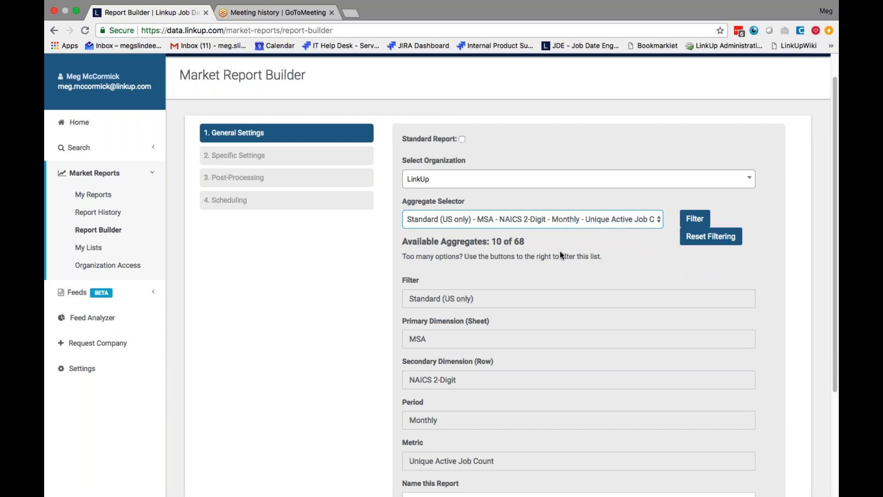
pyautogui.scroll(-5, 570, 249)
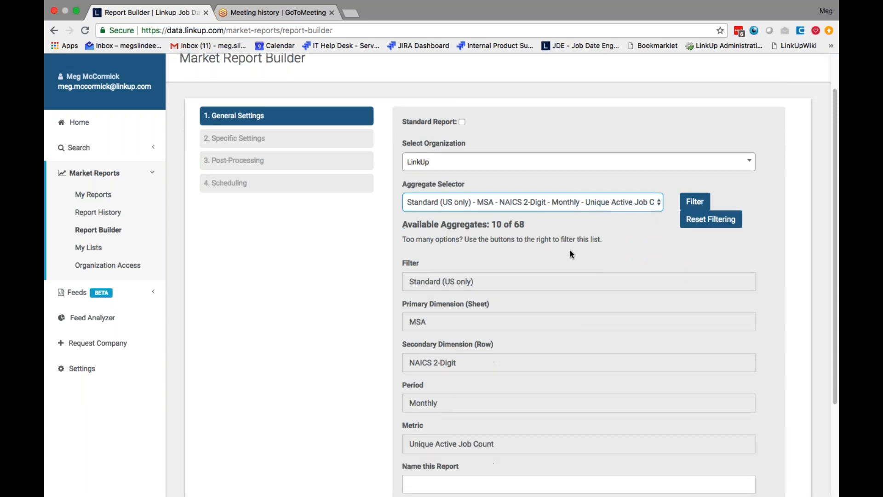
pyautogui.scroll(-3, 568, 247)
pyautogui.click(548, 373)
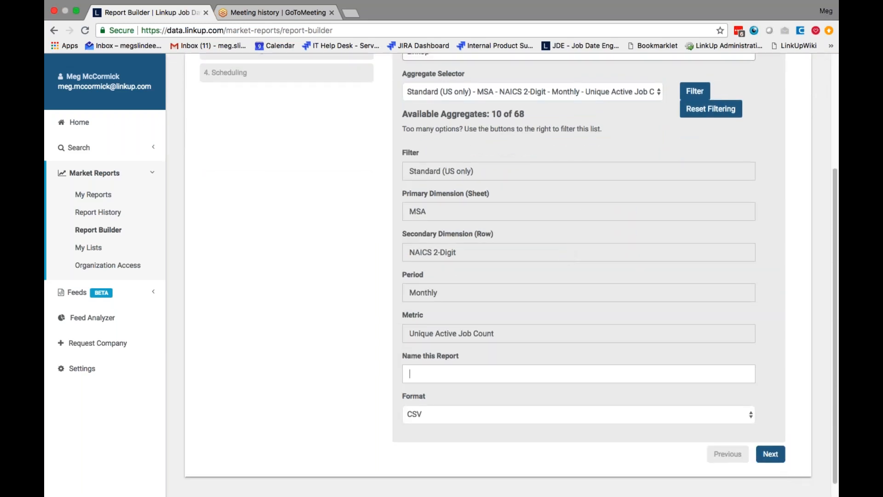
pyautogui.write('MSA')
pyautogui.press('BackSpace')
pyautogui.press('BackSpace')
pyautogui.press('BackSpace')
pyautogui.write('BostonMSA_NAICS2DIgiti_Monthly_U')
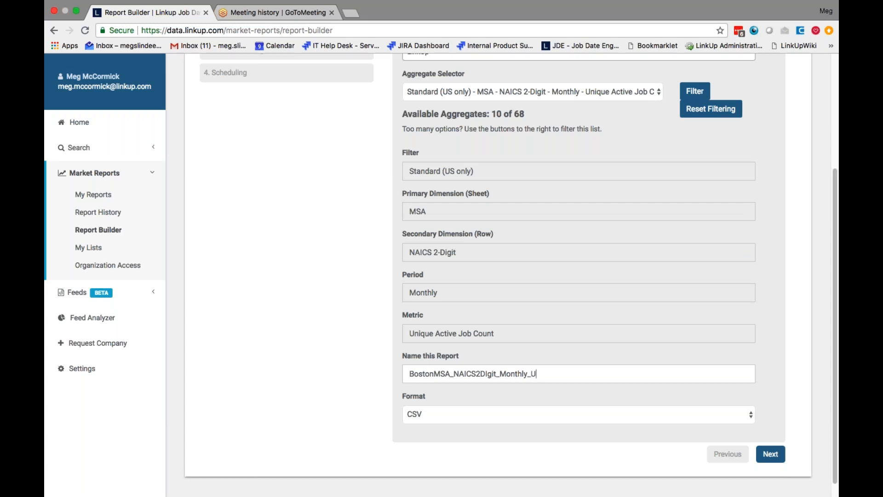
pyautogui.write('A_July')
# - Set the report format to Excel and continue to the specific settings
pyautogui.click(468, 412)
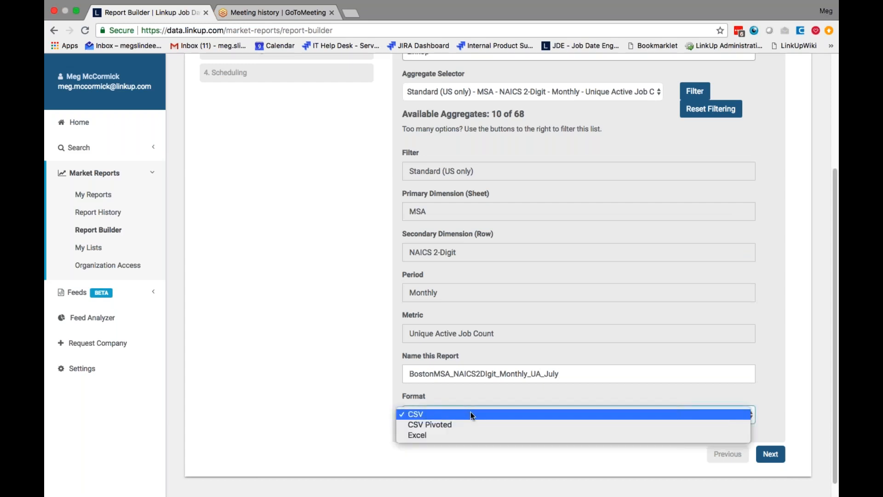
pyautogui.click(461, 434)
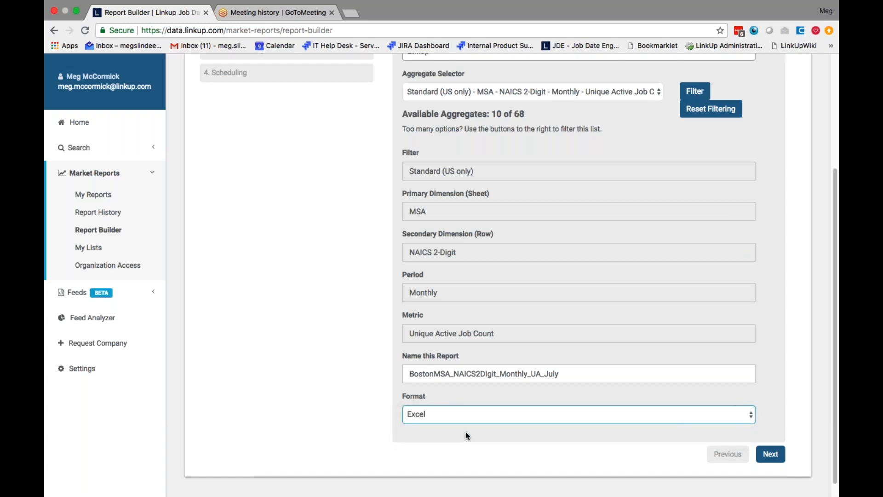
pyautogui.click(773, 454)
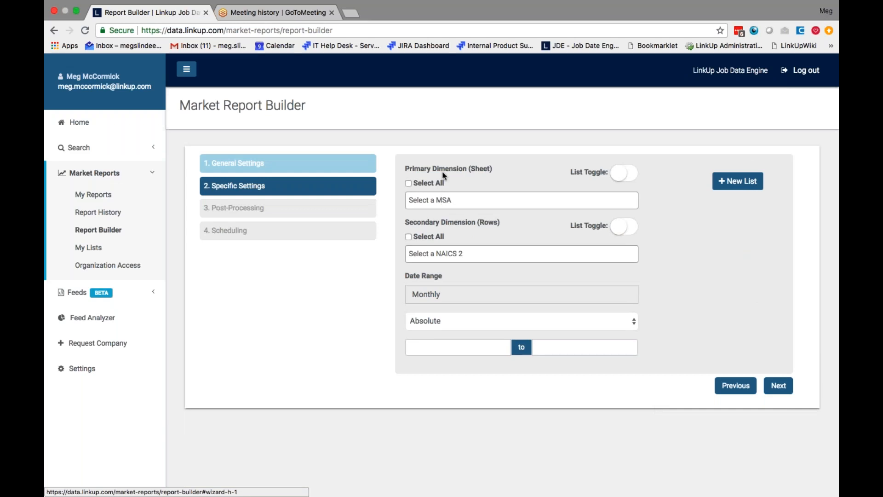
# - Add the Boston-Cambridge-Quincy, New York-Northern New Jersey-Long Island and Chicago-Naperville-Joliet MSAs as the primary dimension sheets
pyautogui.click(454, 199)
pyautogui.write('boston')
pyautogui.press('Return')
pyautogui.write('new york')
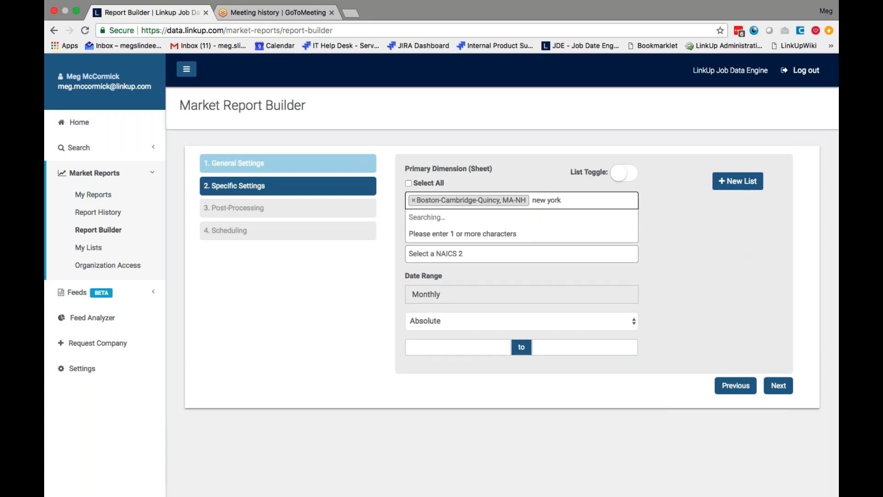
pyautogui.press('Return')
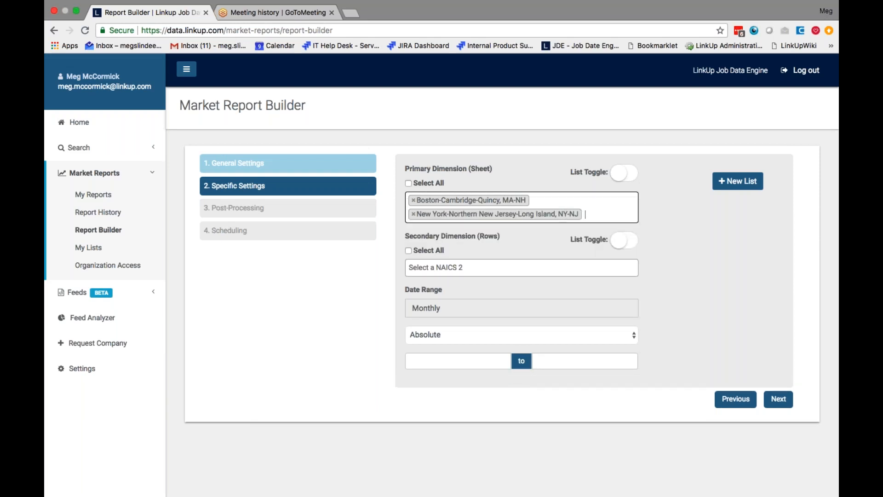
pyautogui.write('chicago')
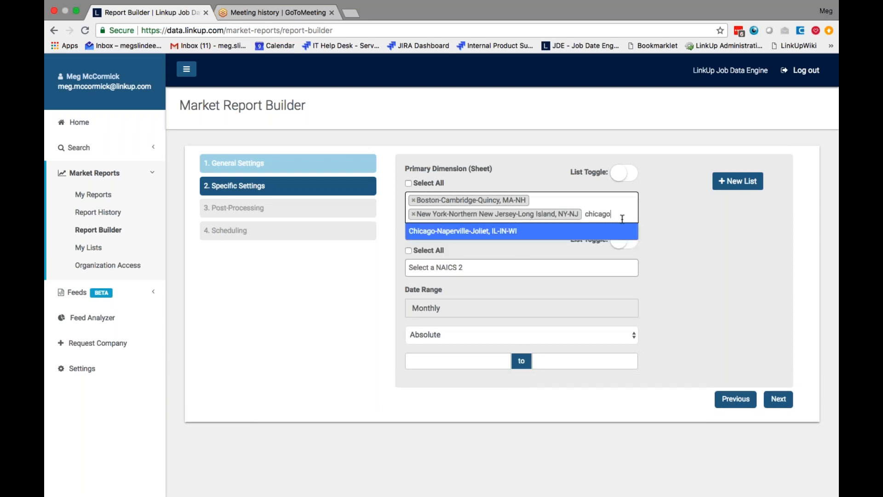
pyautogui.press('Return')
# - Include all NAICS 2 values as rows and set the date range from 01/01/2018 to 06/01/2018
pyautogui.click(450, 282)
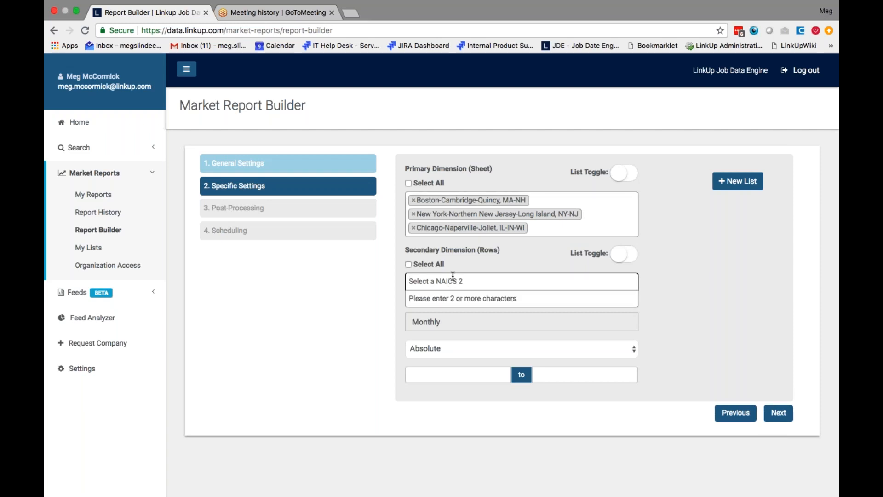
pyautogui.click(409, 264)
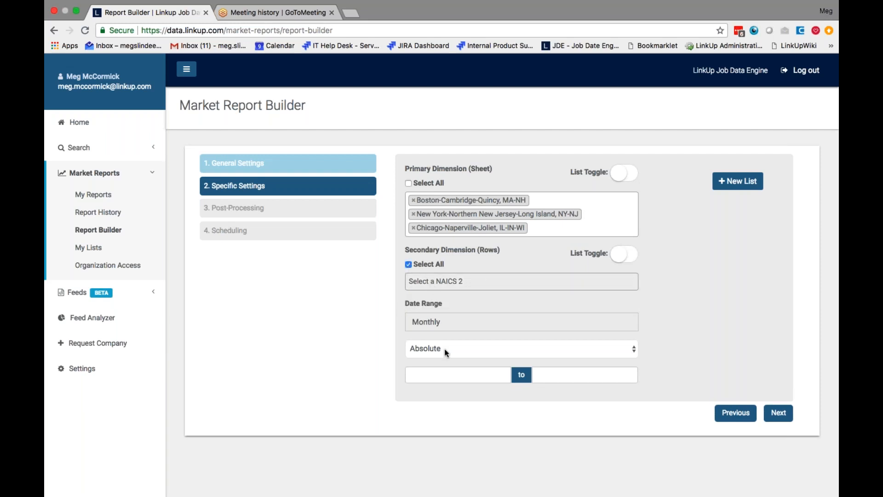
pyautogui.click(432, 373)
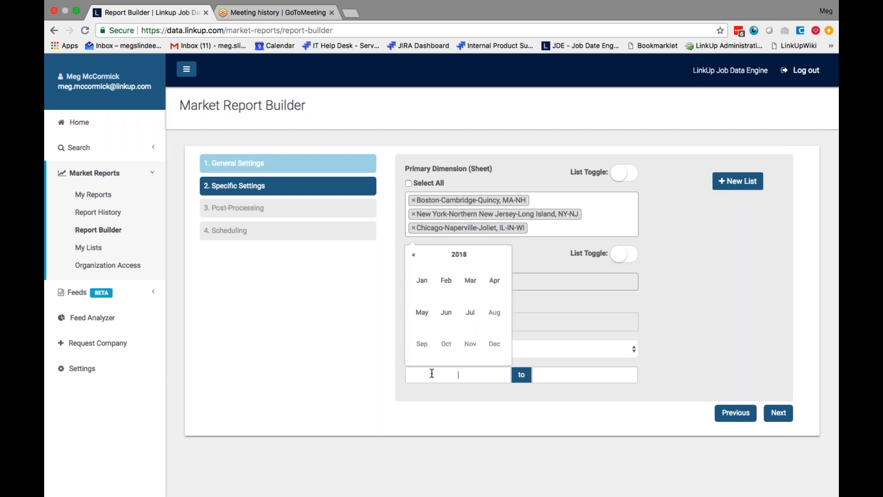
pyautogui.click(427, 286)
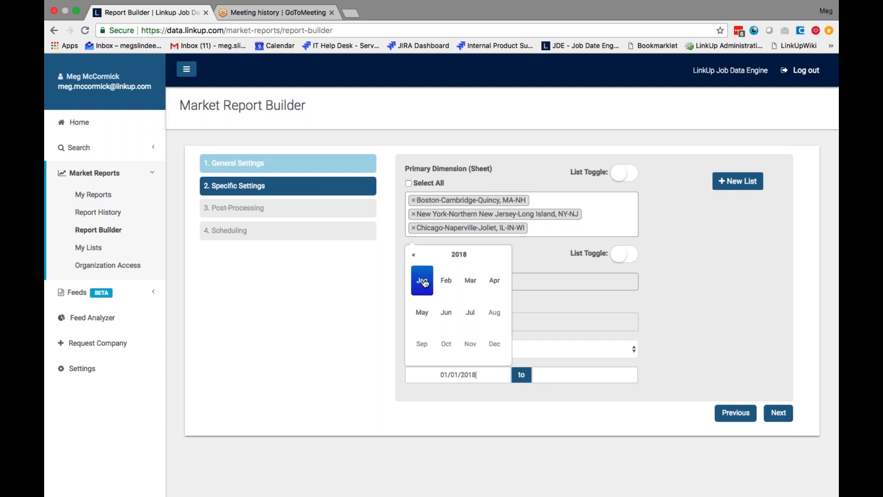
pyautogui.click(543, 374)
pyautogui.click(573, 313)
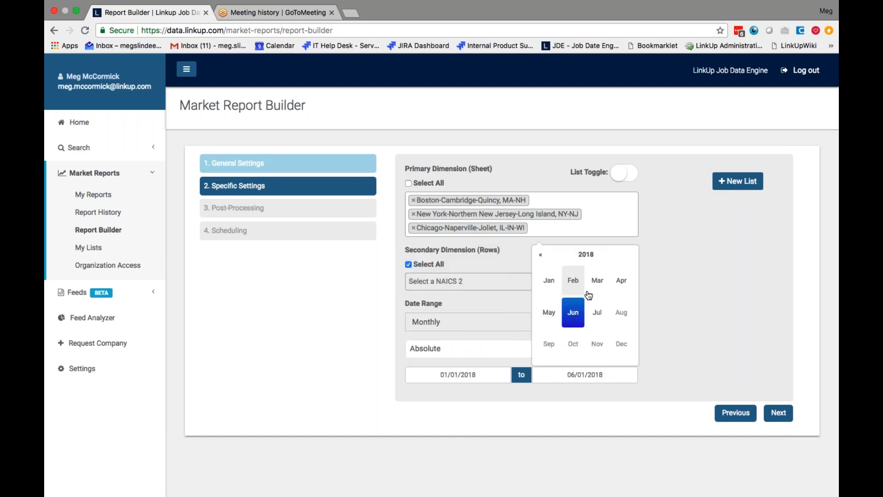
pyautogui.click(714, 299)
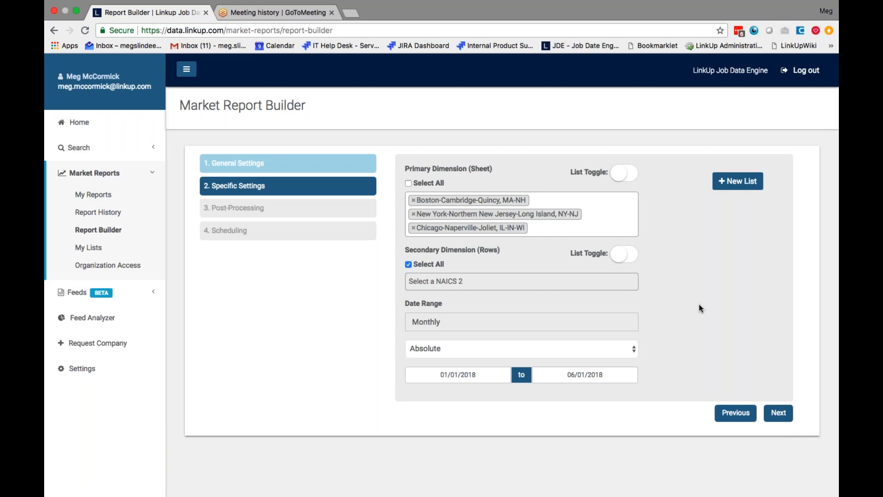
# - Keep the date range type as Absolute and continue to scheduling with post-processing skipped
pyautogui.click(625, 347)
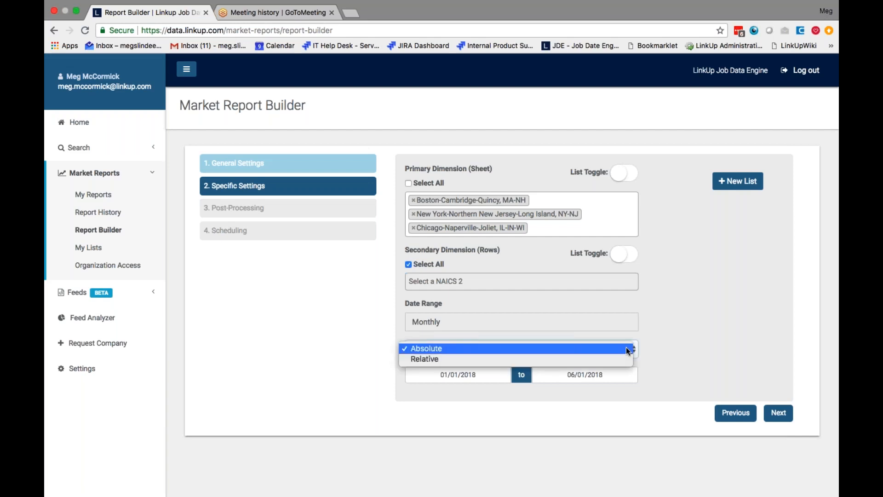
pyautogui.click(697, 342)
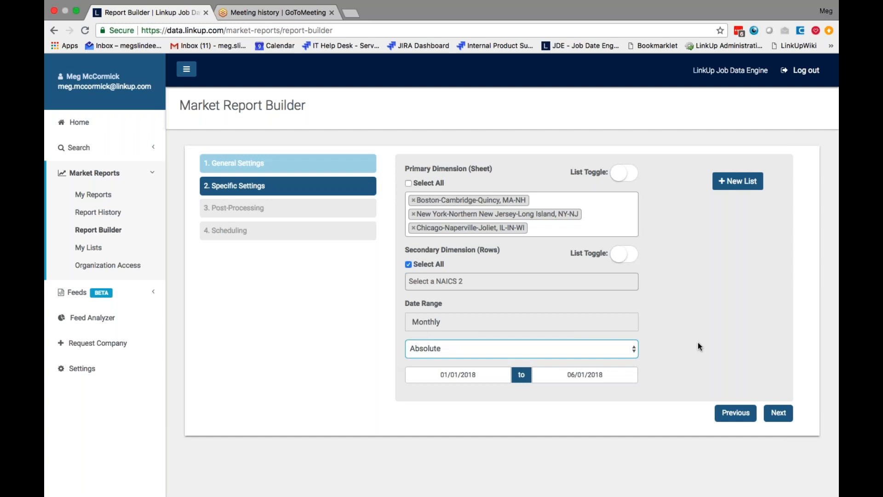
pyautogui.click(698, 343)
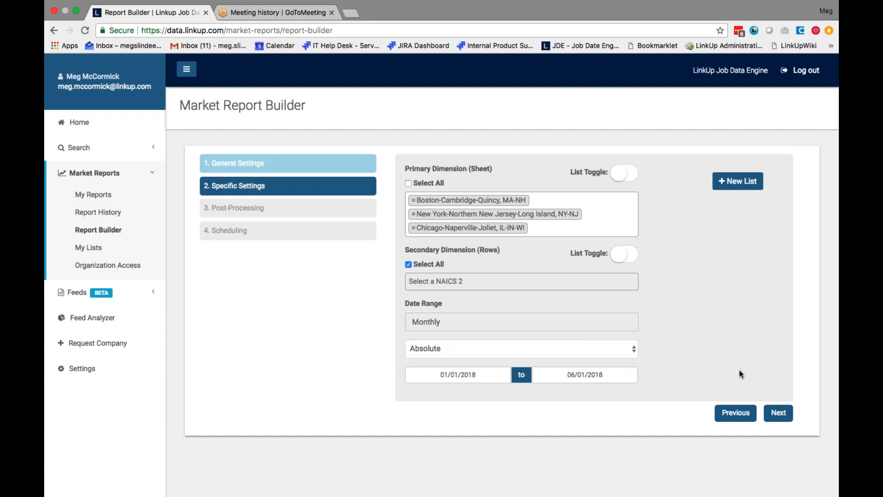
pyautogui.click(779, 414)
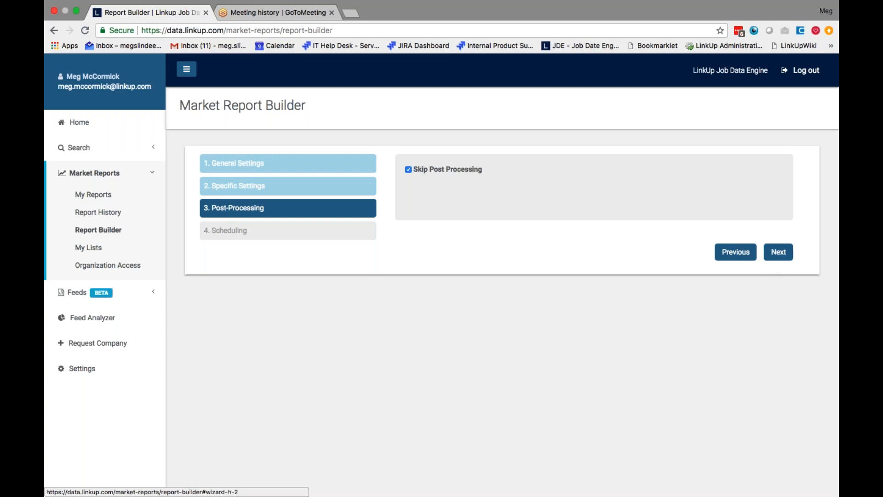
pyautogui.click(777, 252)
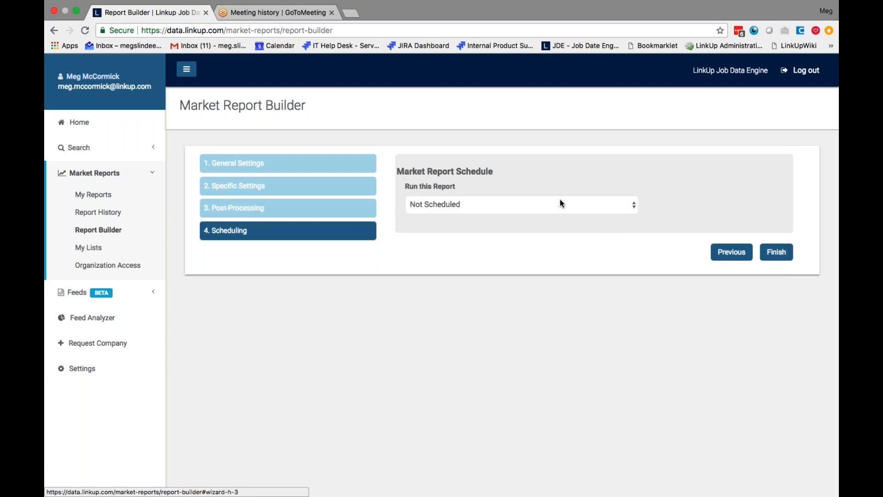
# - Leave the report schedule as Not Scheduled and finish building the report to save it
pyautogui.click(576, 203)
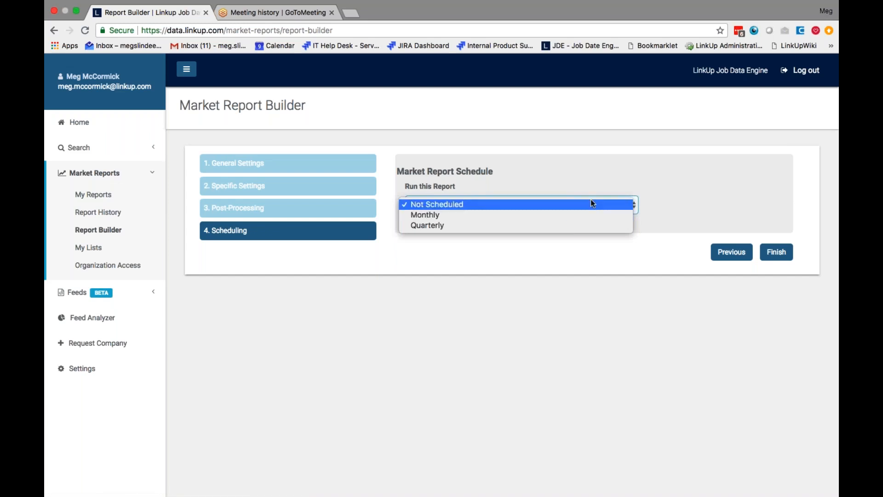
pyautogui.click(615, 166)
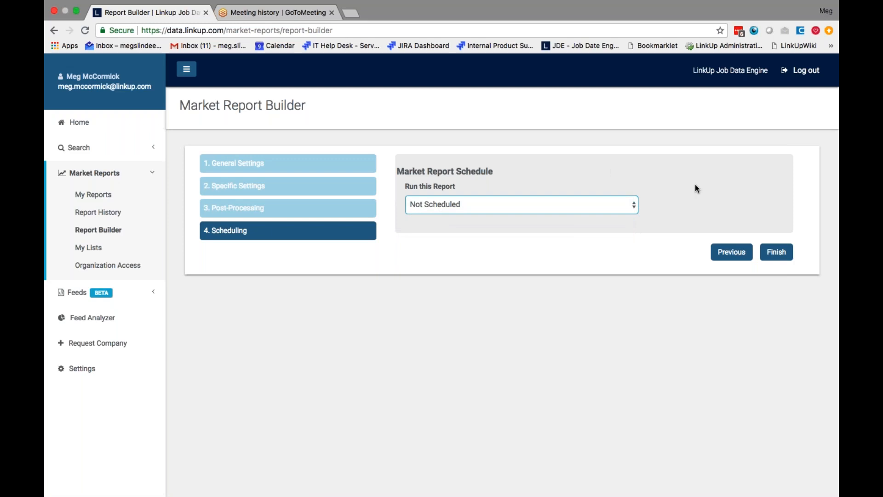
pyautogui.click(775, 256)
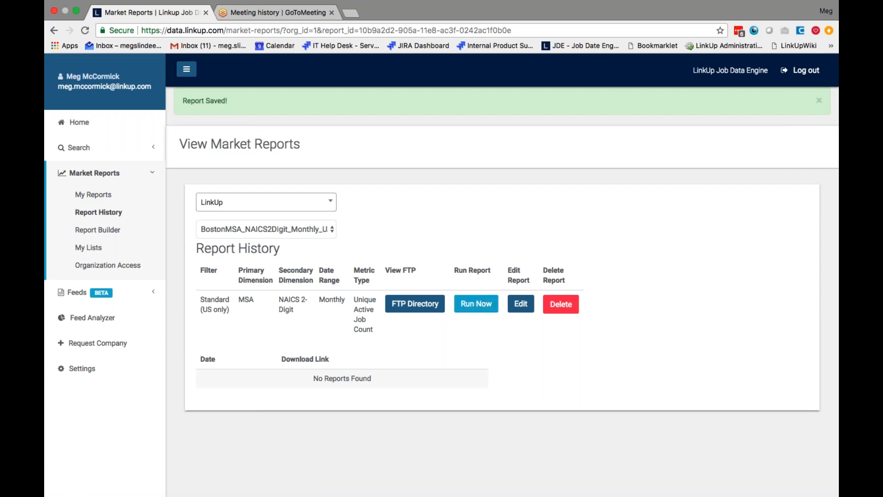
# - Run the saved report immediately and download its resulting Excel workbook
pyautogui.click(476, 303)
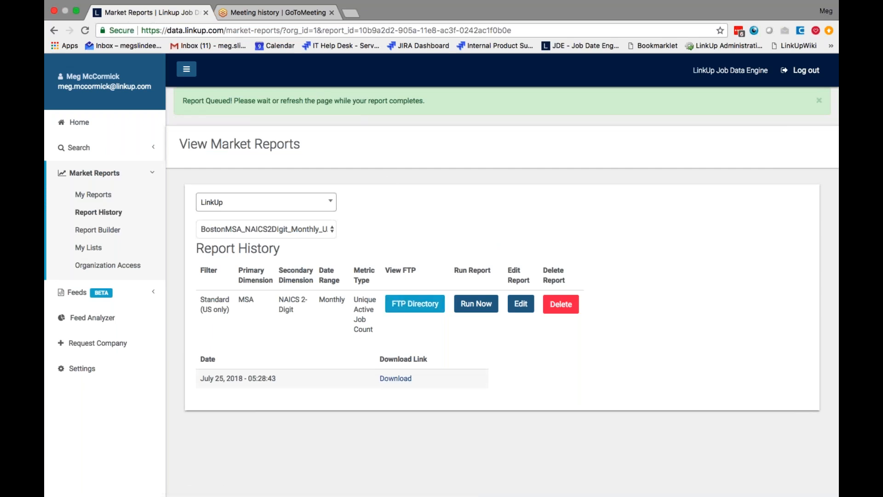
pyautogui.click(397, 379)
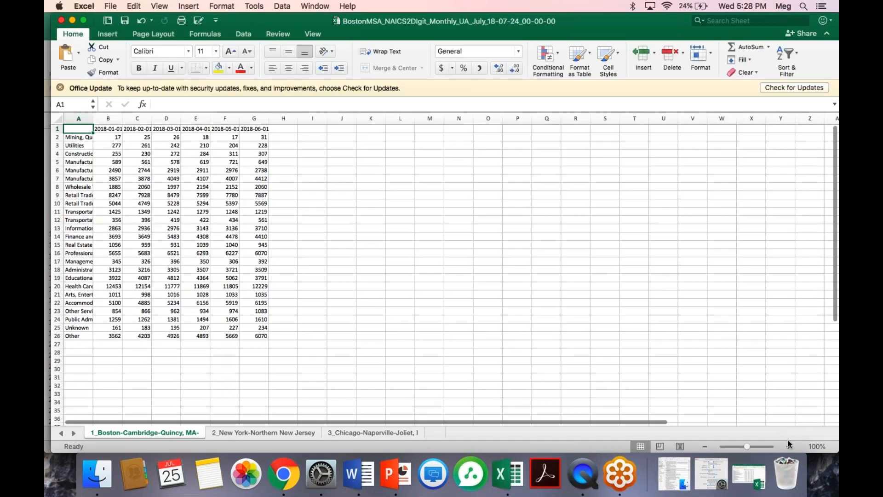
# - Widen column A on the Boston-Cambridge-Quincy sheet to fit the full industry names
pyautogui.click(789, 446)
pyautogui.click(789, 446)
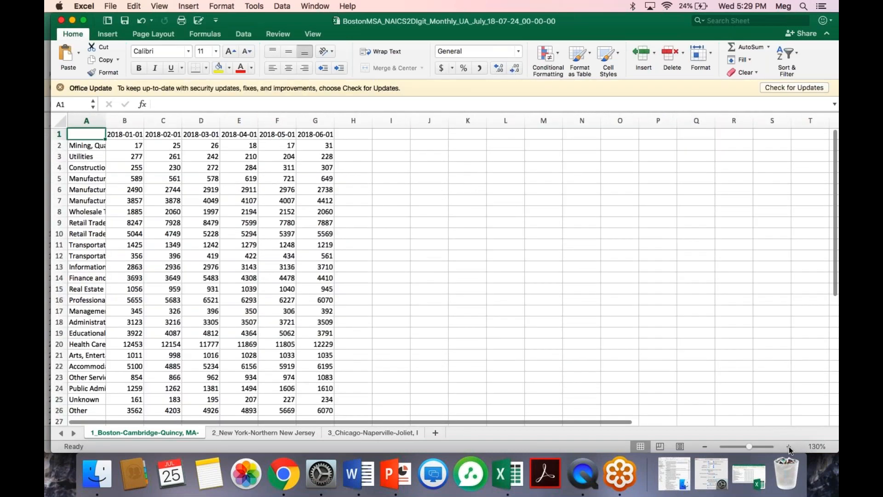
pyautogui.click(790, 446)
pyautogui.click(789, 446)
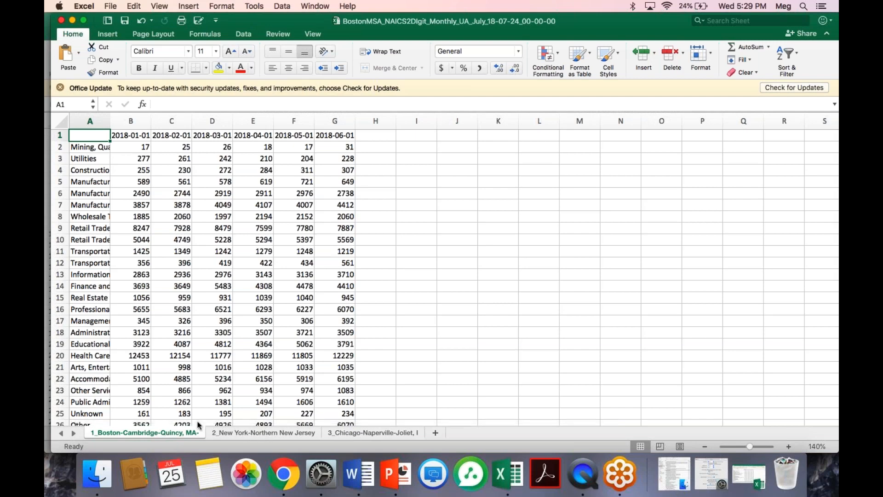
pyautogui.moveTo(109, 117); pyautogui.dragTo(109, 117)
pyautogui.doubleClick(109, 117)
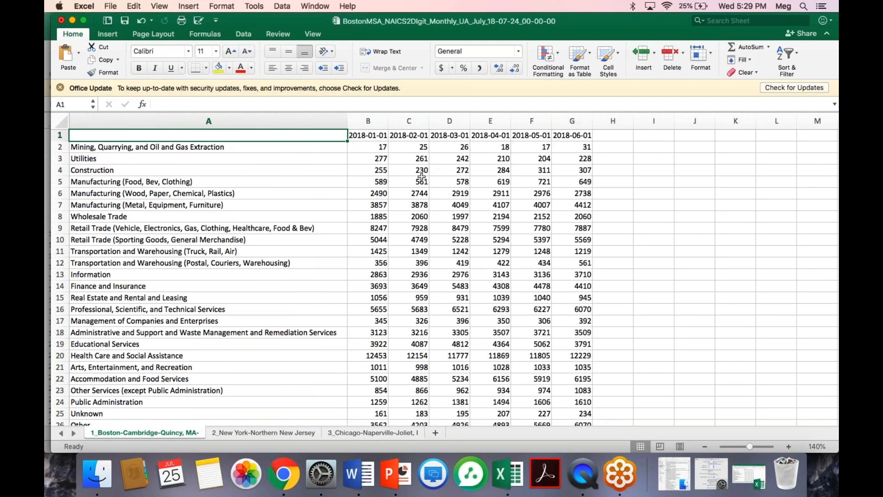
pyautogui.click(422, 161)
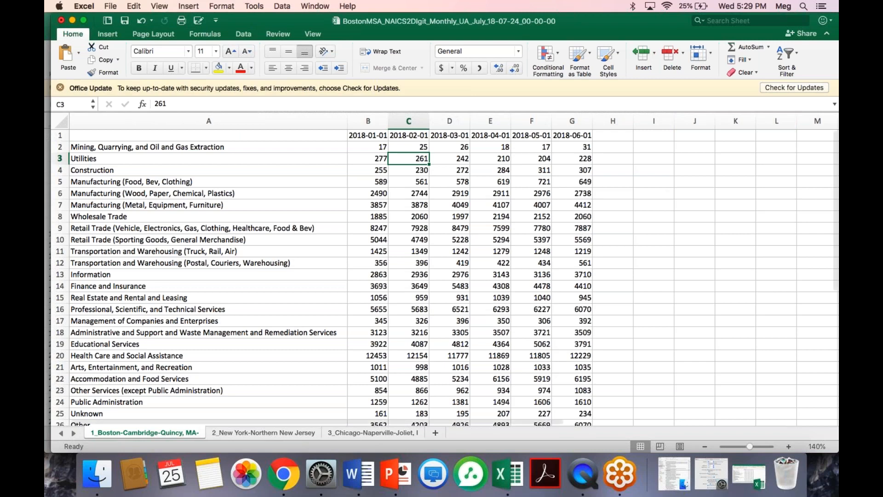
# - Switch from the Excel workbook back to Google Chrome
pyautogui.click(290, 478)
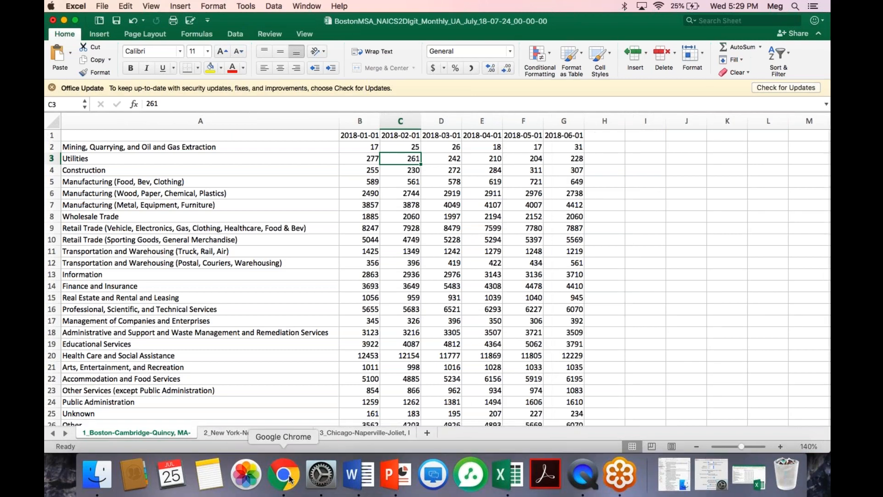